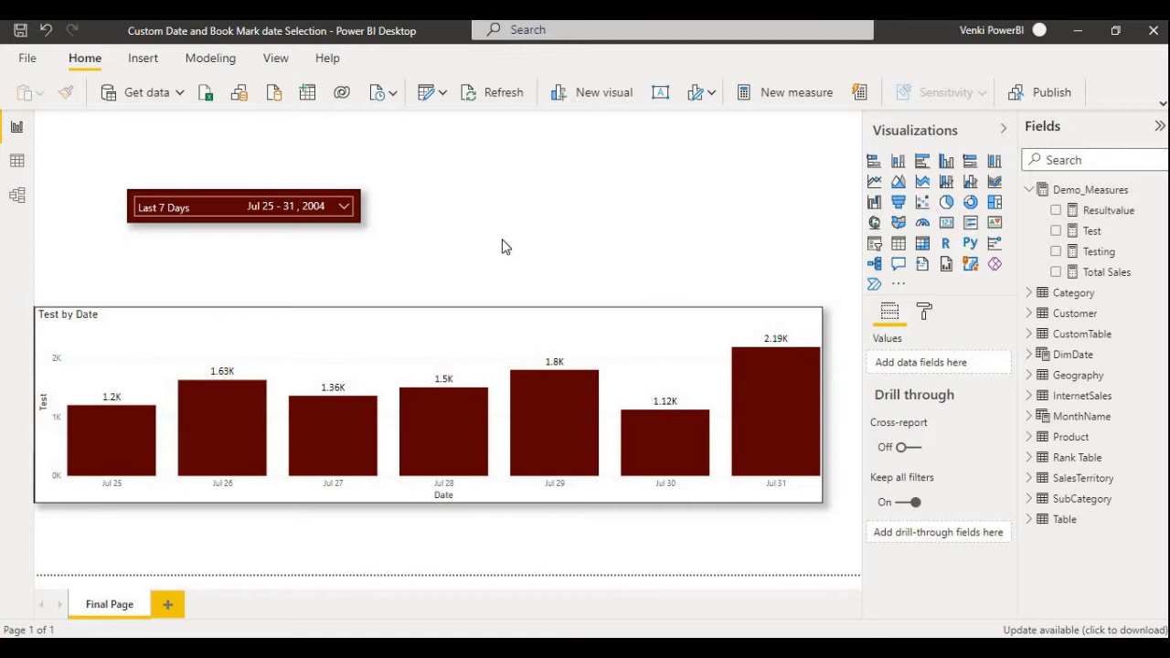
Step: Select Custom Slicer in the date period slicer and follow its date-range link to the start and end date fields
{"action": "left_click", "coordinate": [169, 206]}
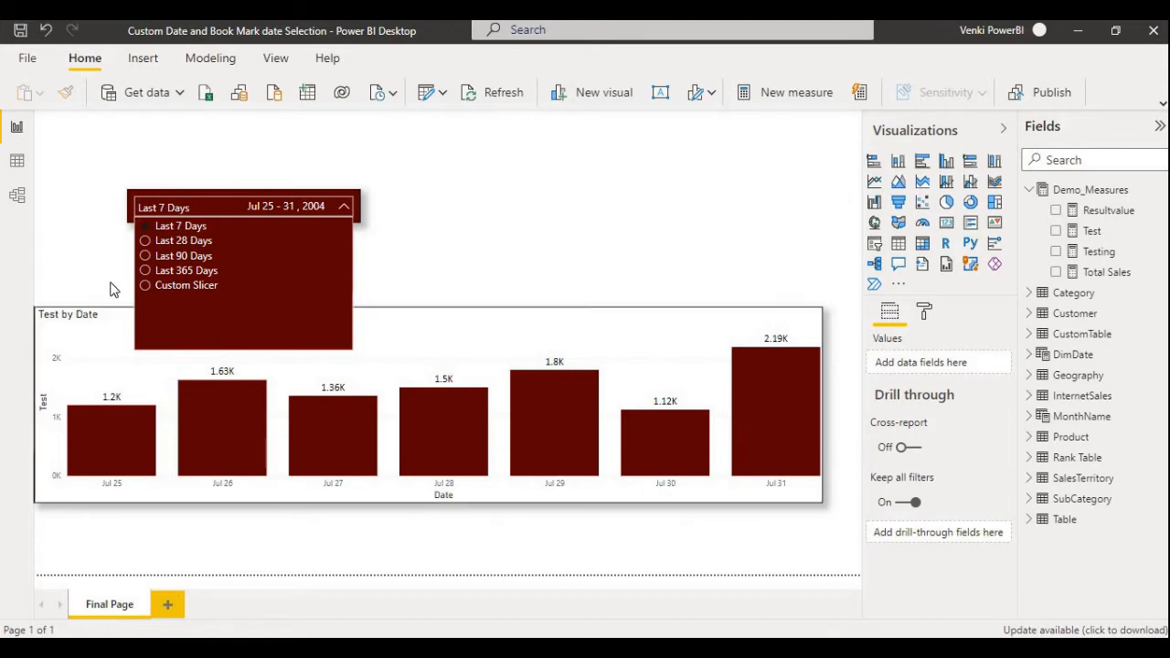
{"action": "left_click", "coordinate": [145, 286]}
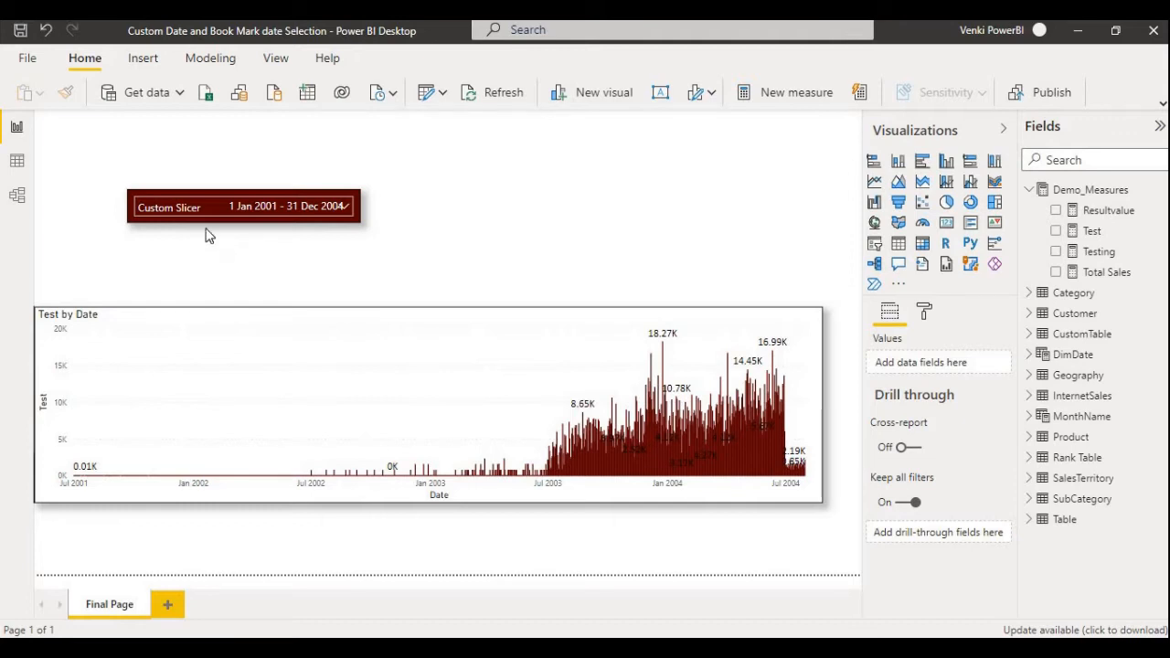
{"action": "left_click", "coordinate": [287, 210], "text": "ctrl"}
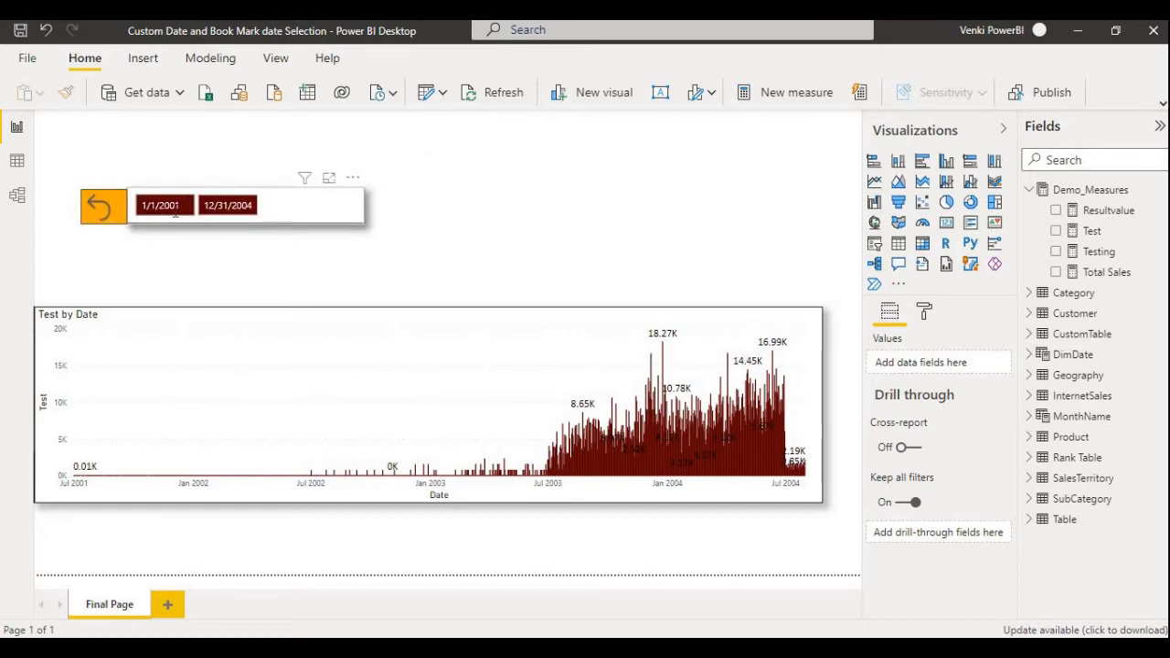
Step: Set the custom date range's start date to 1/1/2002
{"action": "left_click", "coordinate": [175, 213]}
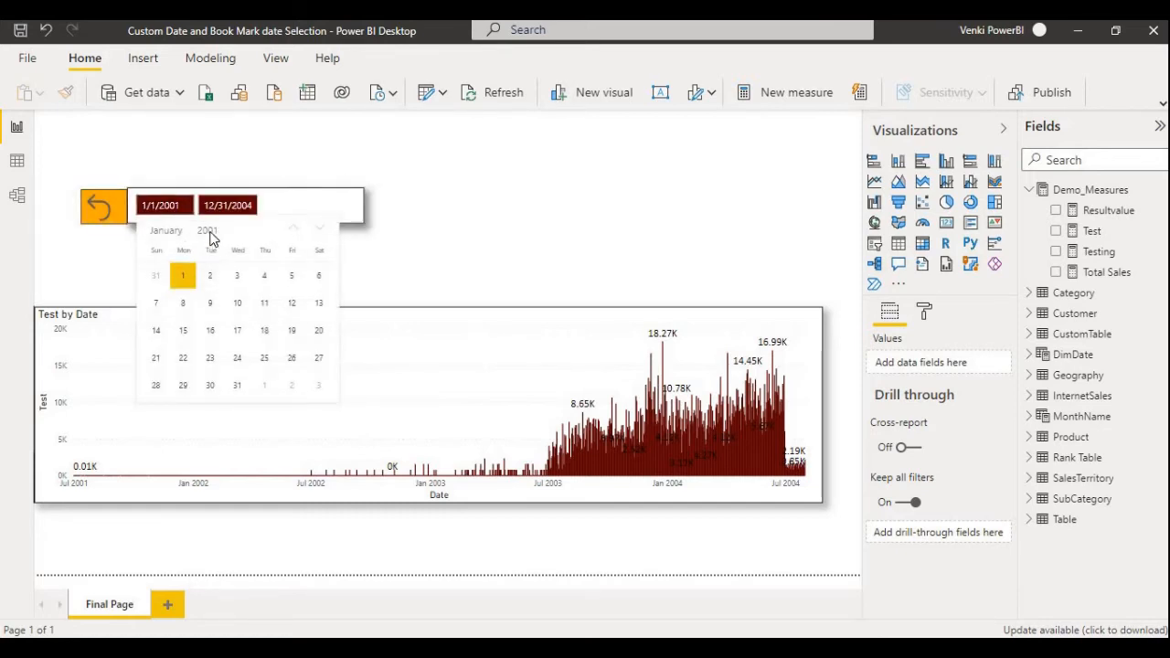
{"action": "left_click", "coordinate": [211, 238]}
{"action": "left_click", "coordinate": [218, 454]}
{"action": "left_click", "coordinate": [213, 283]}
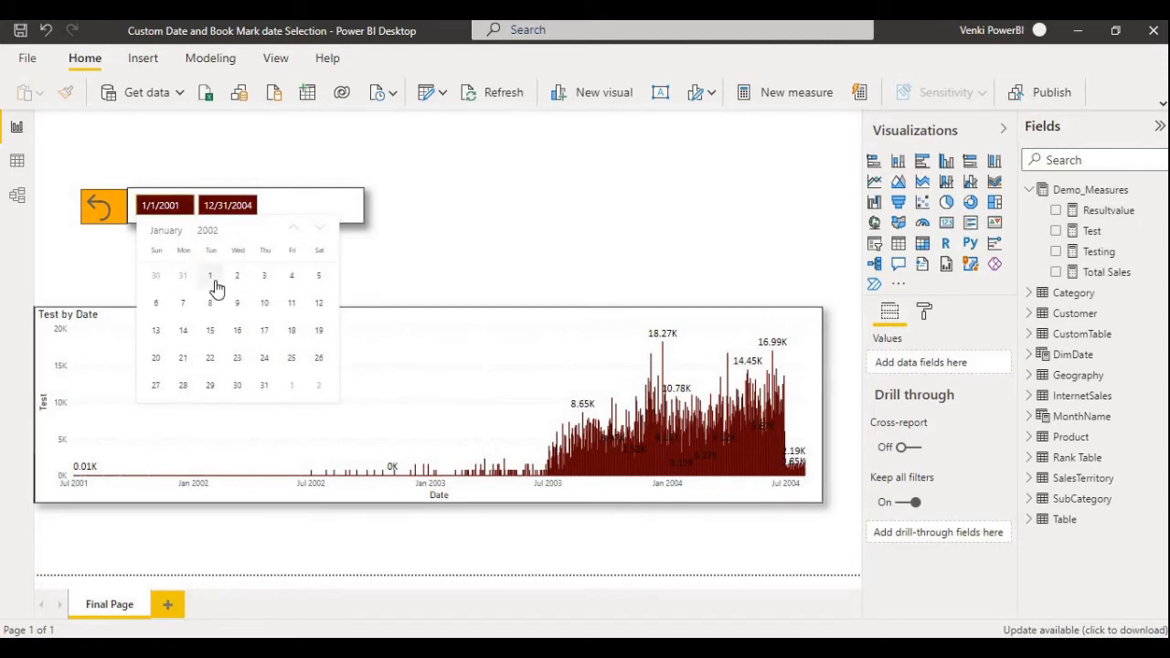
Step: Set the custom range's end date to 12/16/2003, and return to the preset period slicer
{"action": "left_click", "coordinate": [231, 211]}
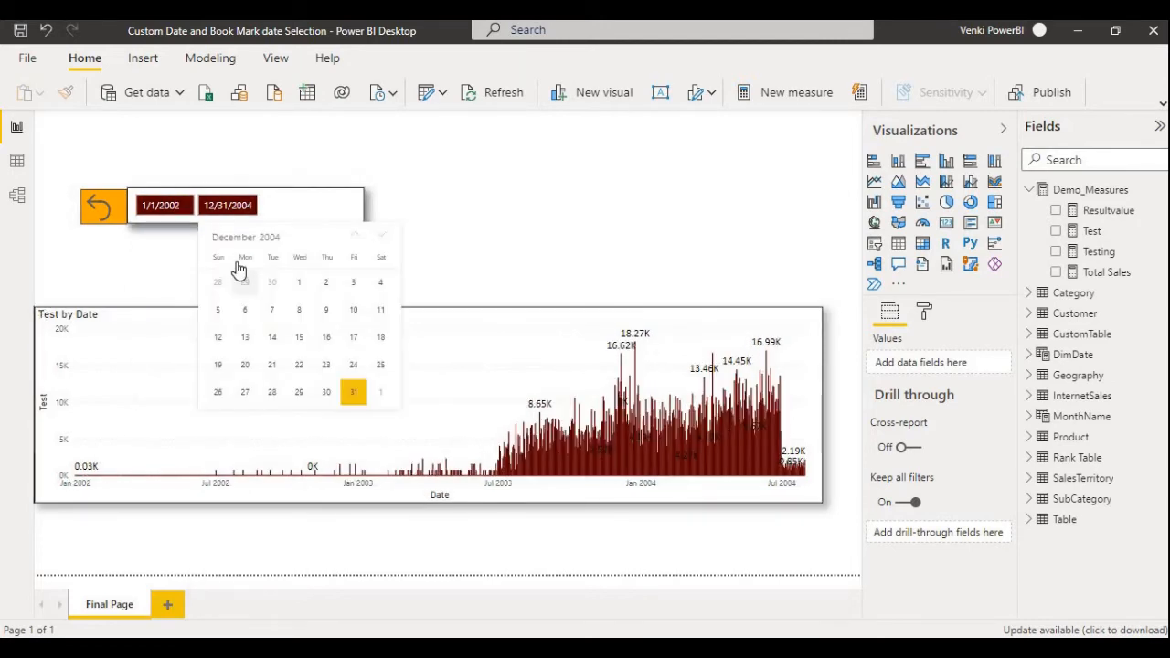
{"action": "left_click", "coordinate": [270, 230]}
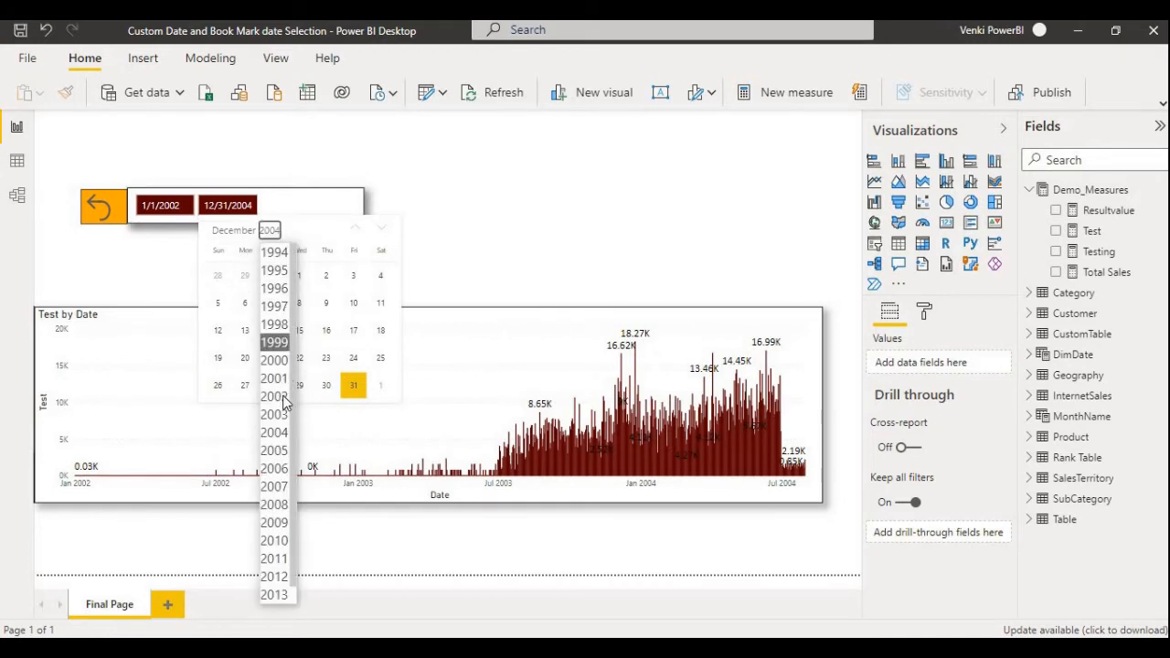
{"action": "left_click", "coordinate": [279, 415]}
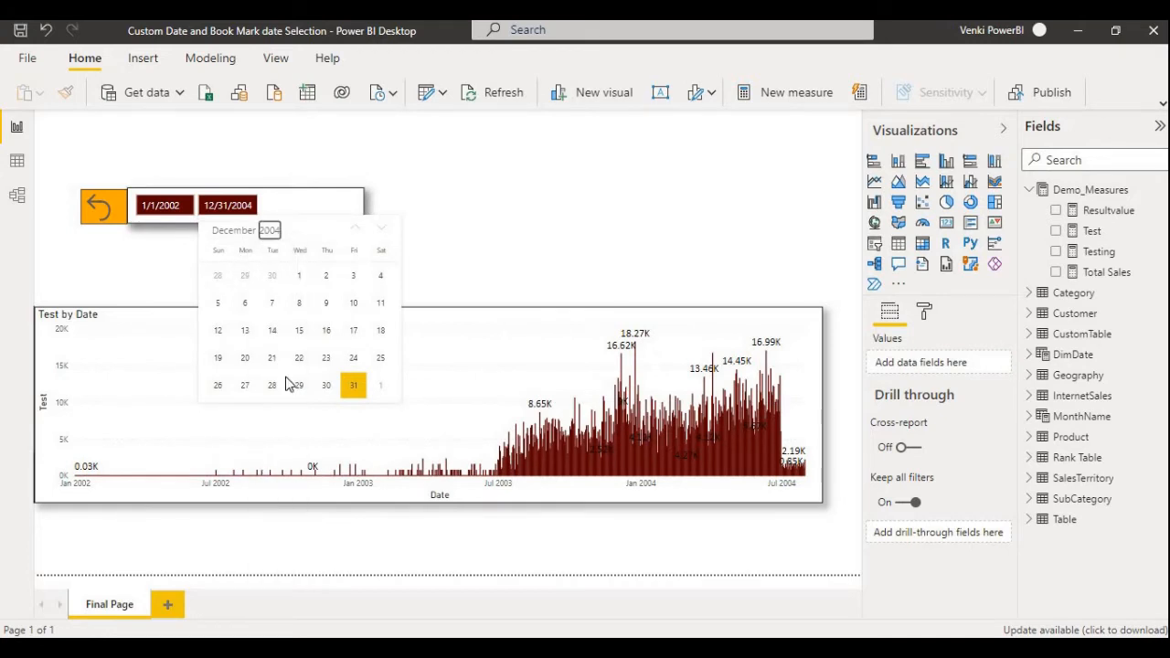
{"action": "left_click", "coordinate": [274, 330]}
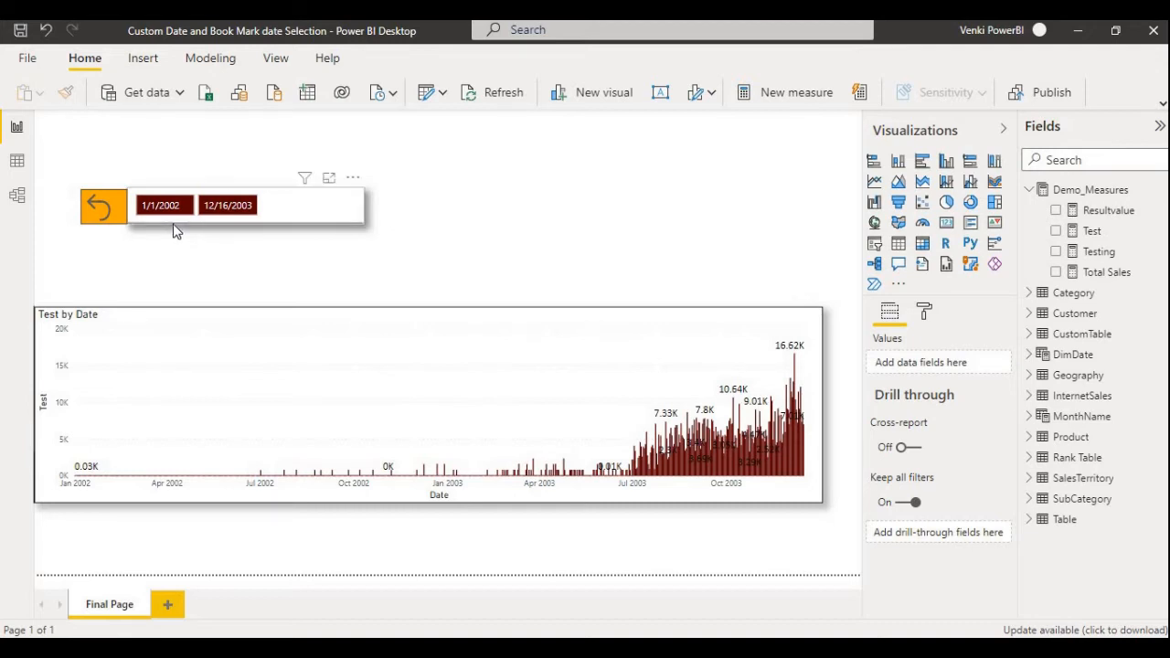
{"action": "left_click", "coordinate": [98, 217], "text": "ctrl"}
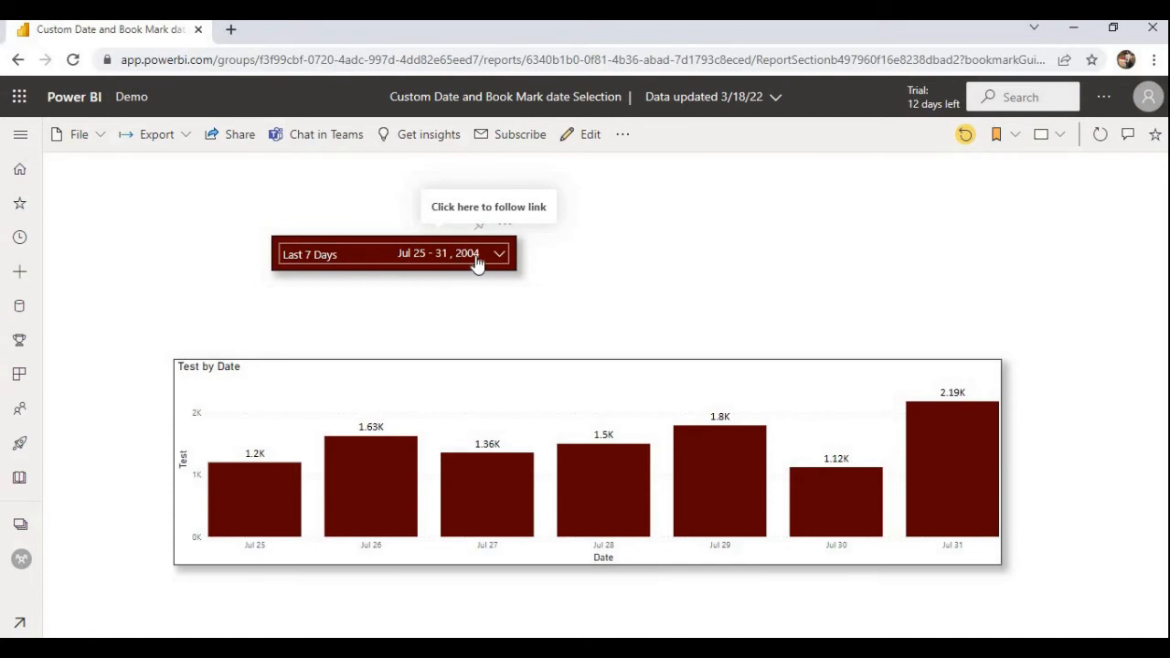
Step: In the published report in the Power BI service, filter the chart by Last 28 Days, Last 90 Days and Last 365 Days in turn
{"action": "left_click", "coordinate": [355, 251]}
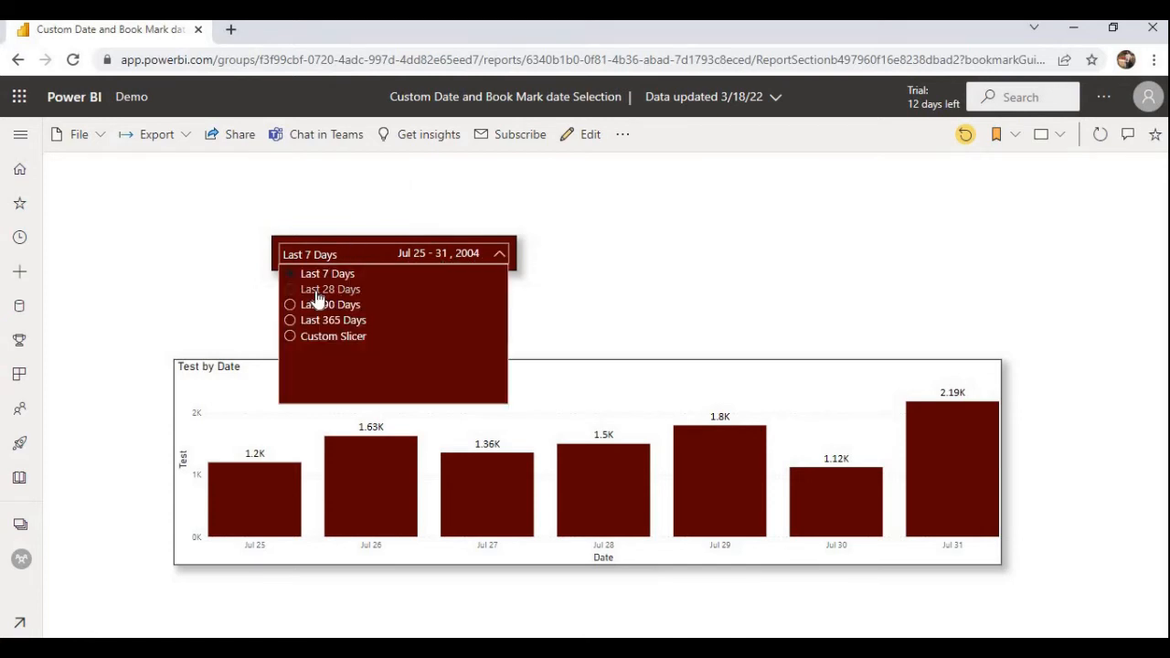
{"action": "left_click", "coordinate": [316, 291]}
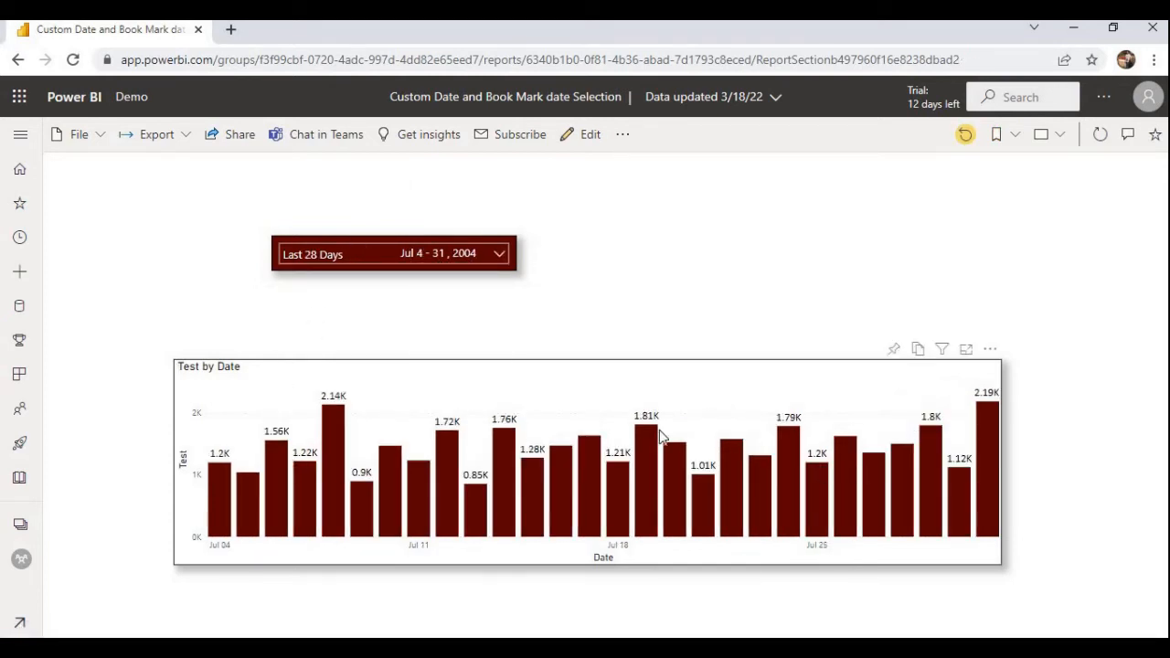
{"action": "left_click", "coordinate": [355, 259]}
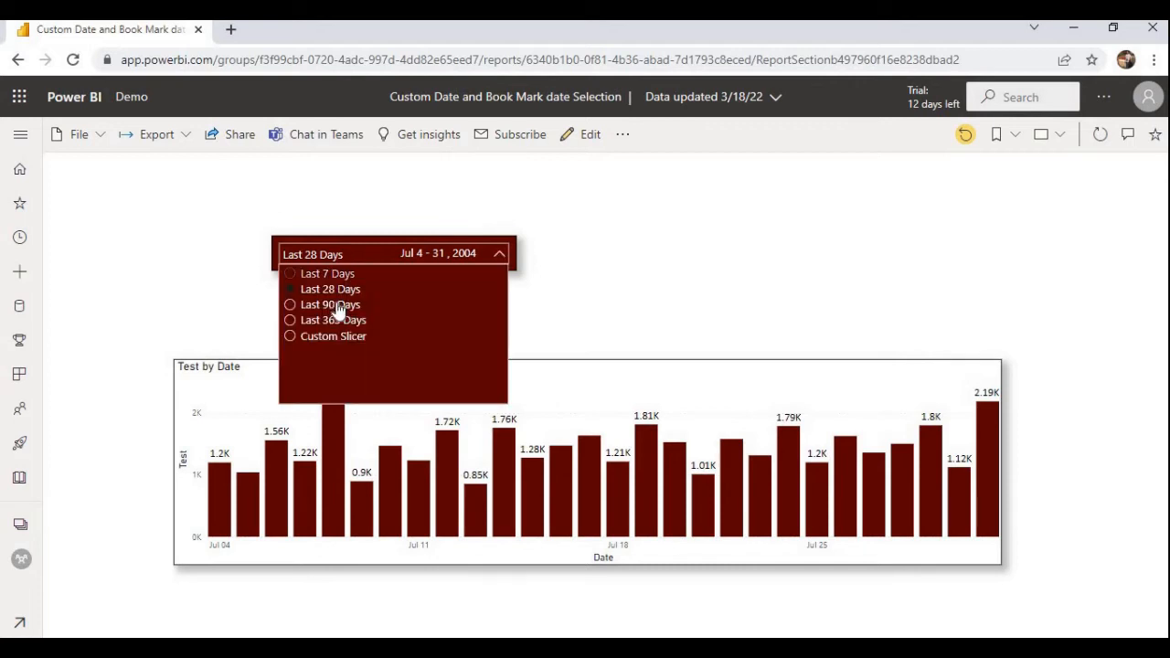
{"action": "left_click", "coordinate": [331, 306]}
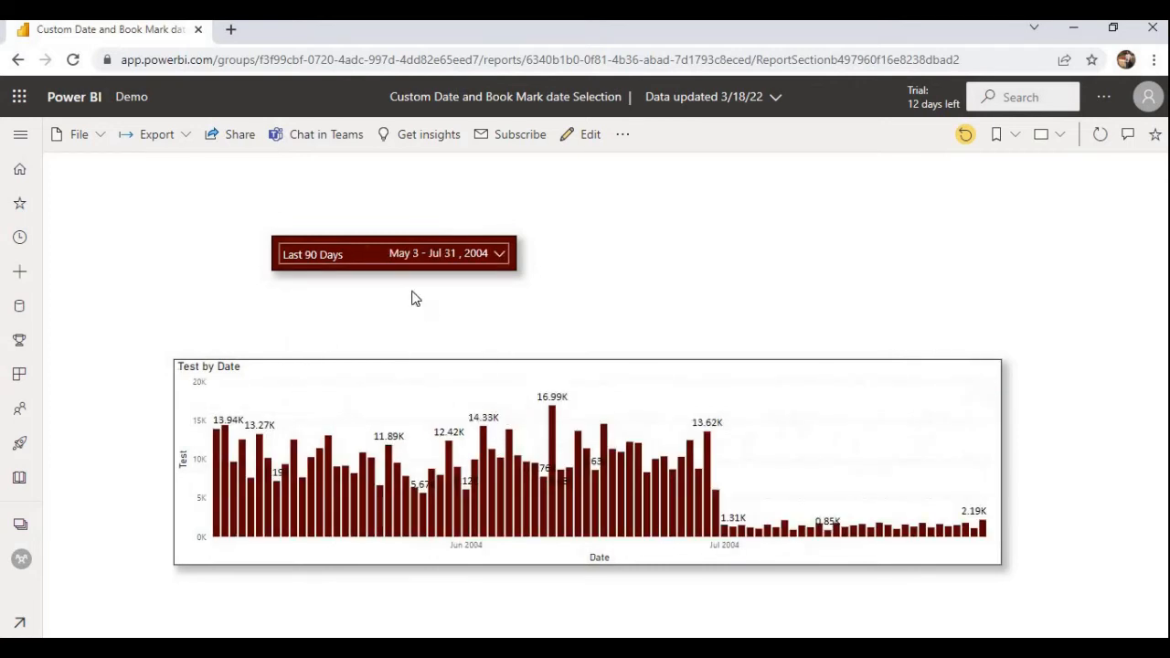
{"action": "left_click", "coordinate": [363, 263]}
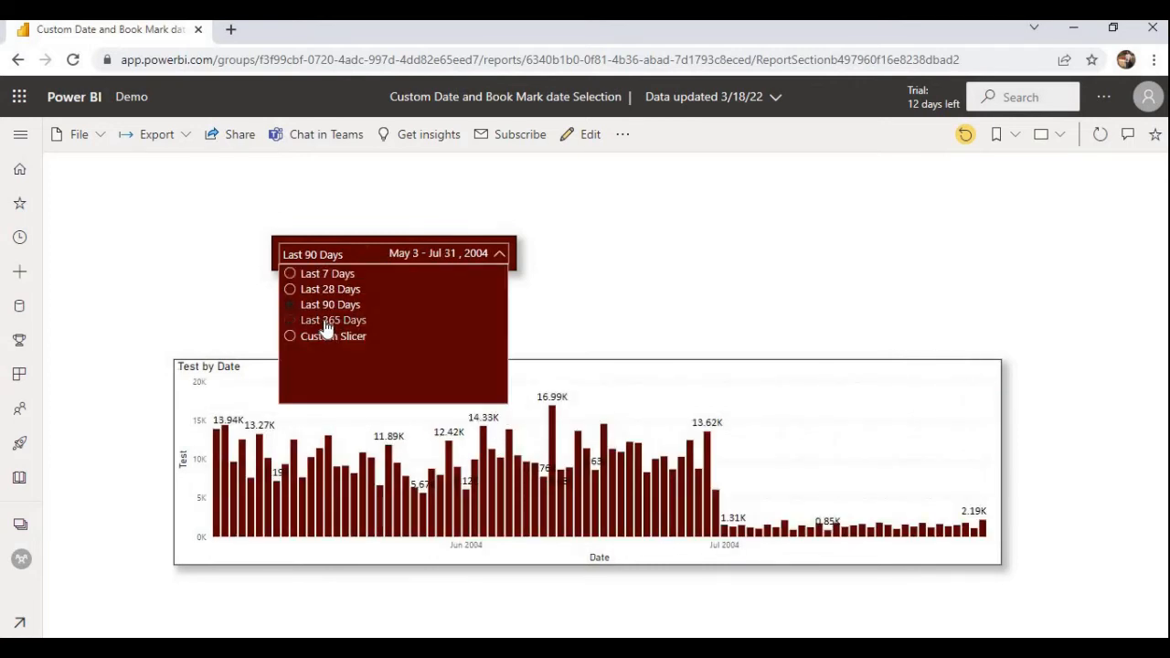
{"action": "left_click", "coordinate": [323, 321]}
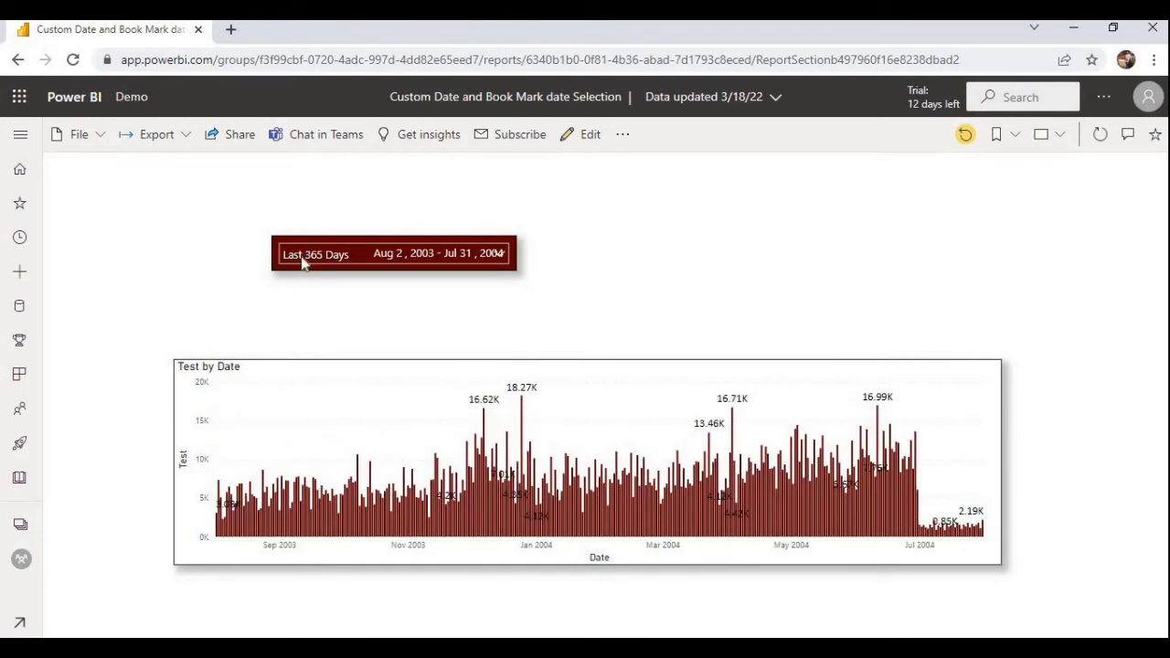
Step: Select Custom Slicer in the published report, open its custom date fields, and go back to the preset period slicer
{"action": "left_click", "coordinate": [304, 265]}
{"action": "left_click", "coordinate": [296, 338]}
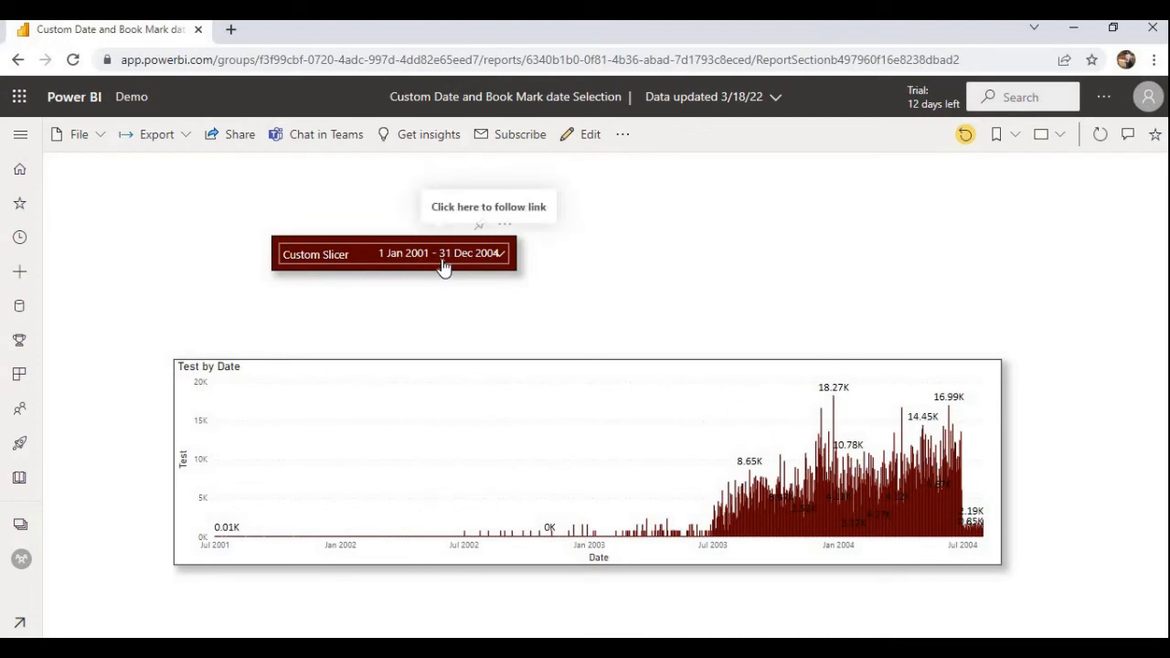
{"action": "left_click", "coordinate": [309, 266]}
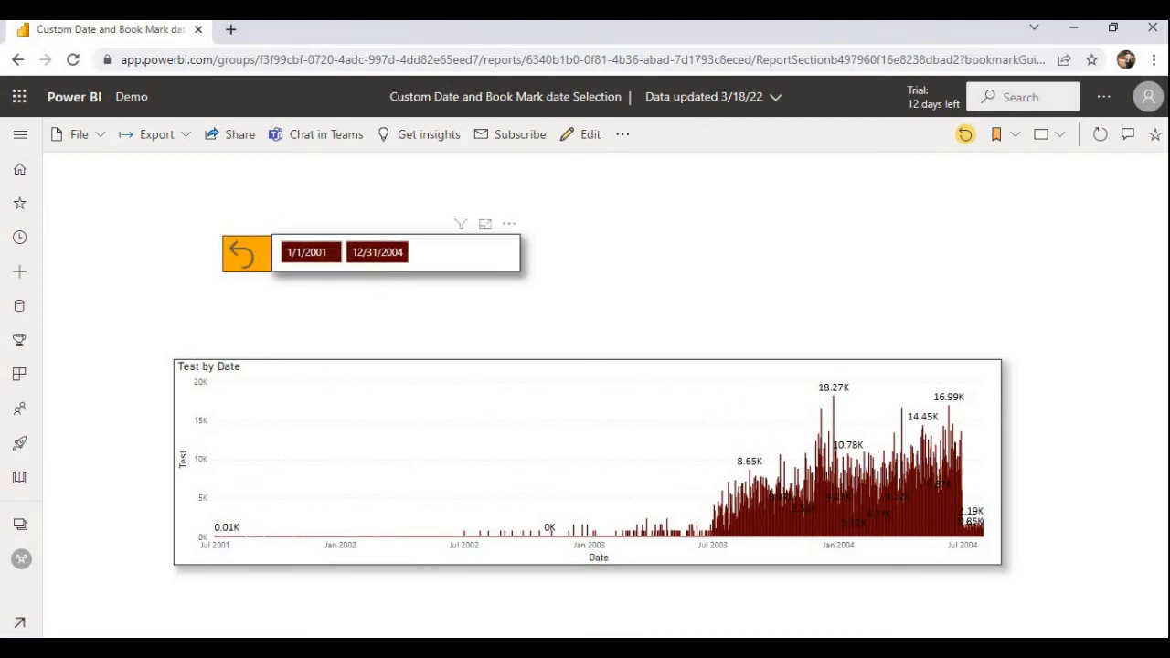
{"action": "left_click", "coordinate": [249, 264]}
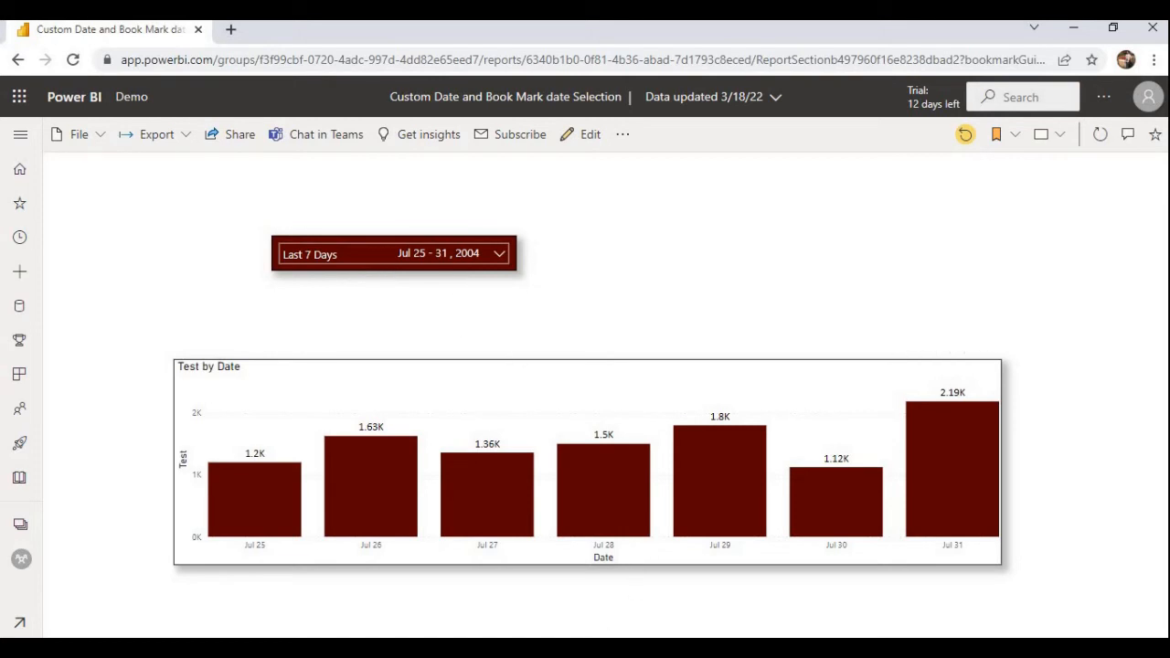
Step: Switch back to Power BI Desktop and open the full DAX formula of the Test measure to look through its structure
{"action": "key", "text": "alt+Tab"}
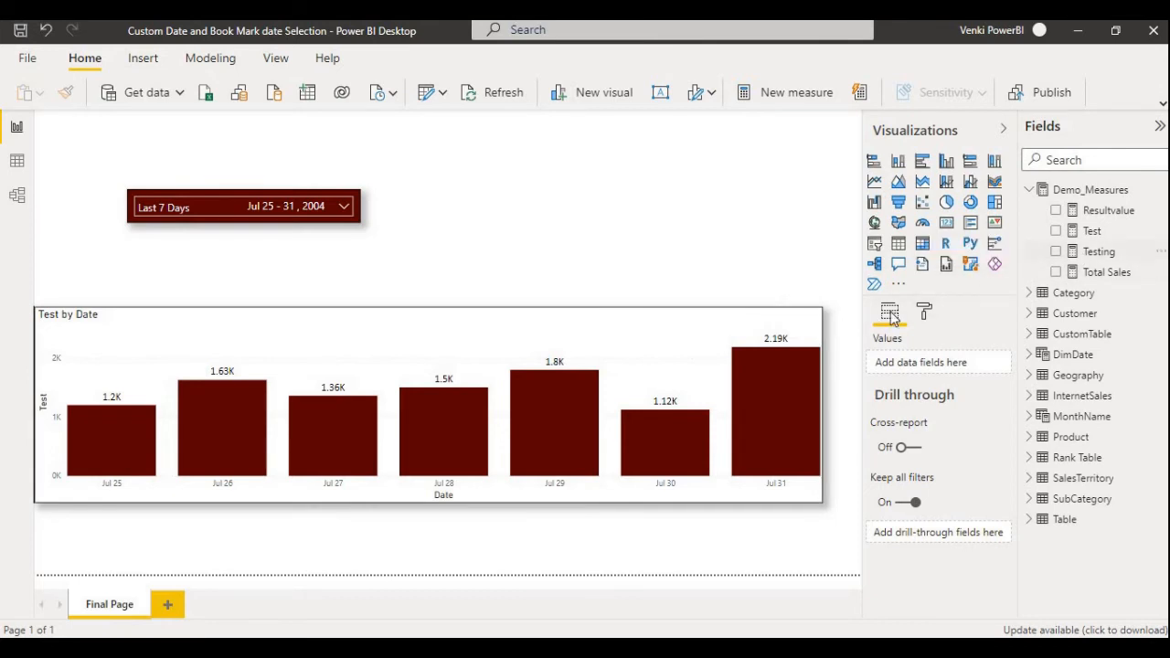
{"action": "left_click", "coordinate": [747, 327]}
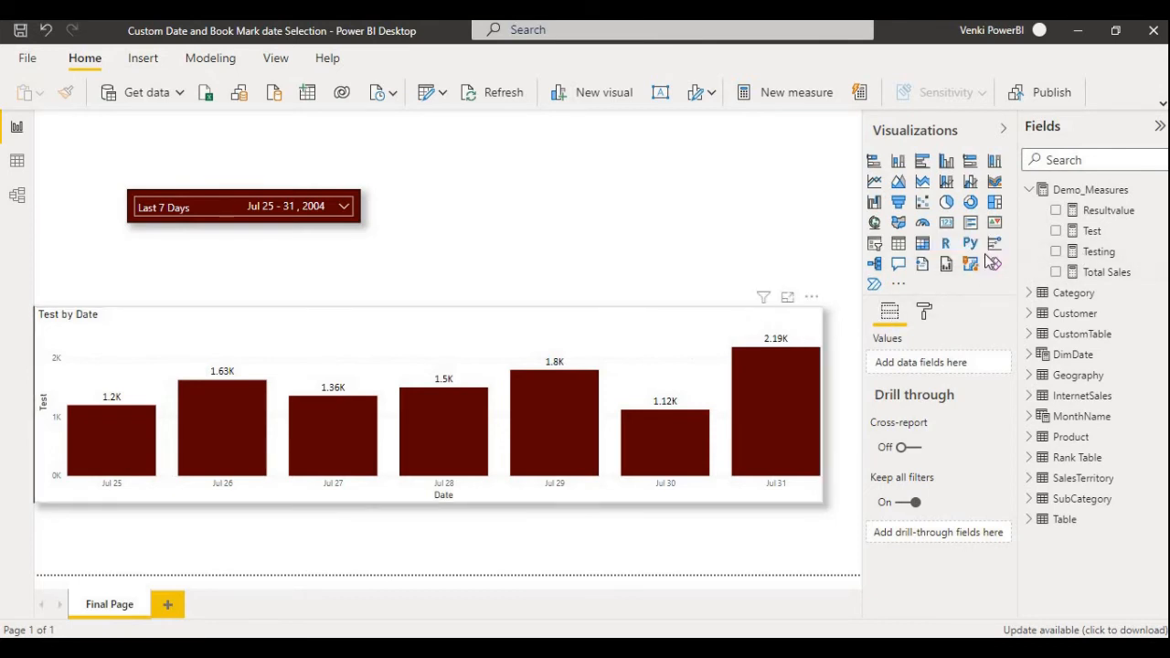
{"action": "left_click", "coordinate": [1083, 234]}
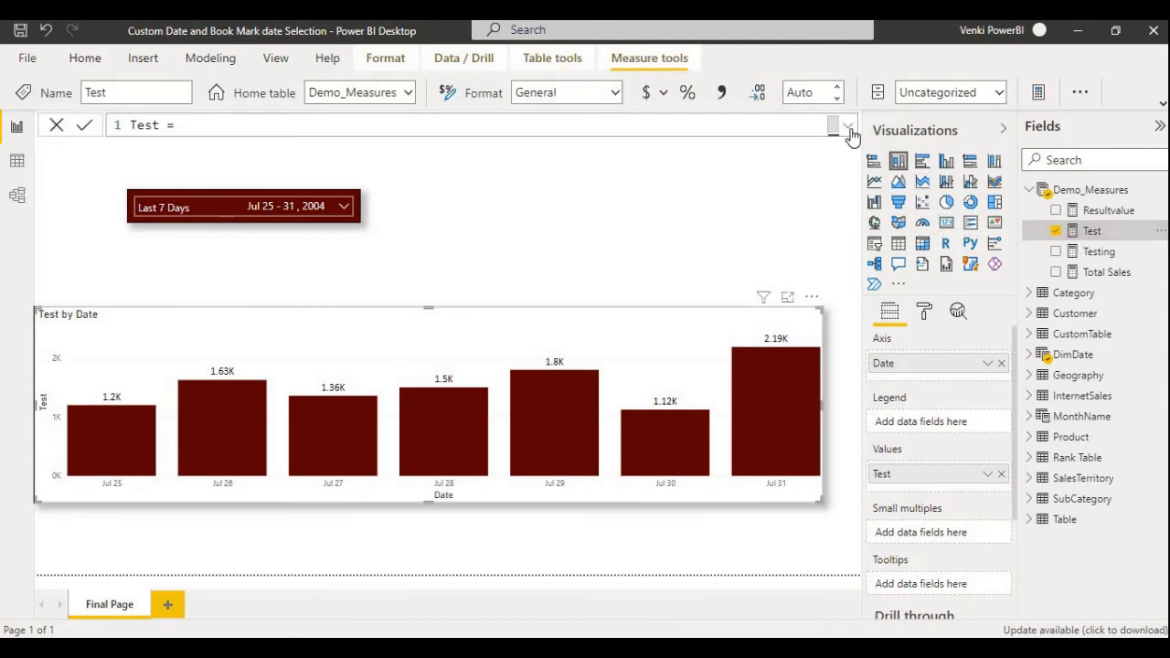
{"action": "left_click", "coordinate": [848, 126]}
{"action": "scroll", "coordinate": [612, 247], "scroll_direction": "down", "scroll_amount": 3}
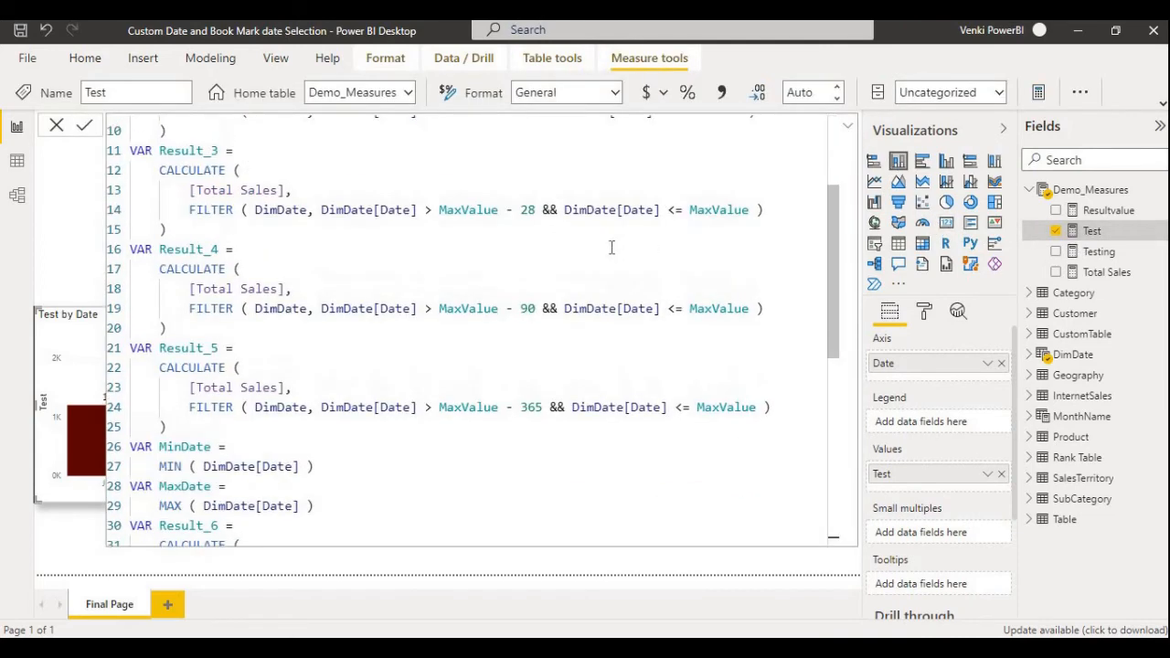
{"action": "scroll", "coordinate": [612, 246], "scroll_direction": "up", "scroll_amount": 3}
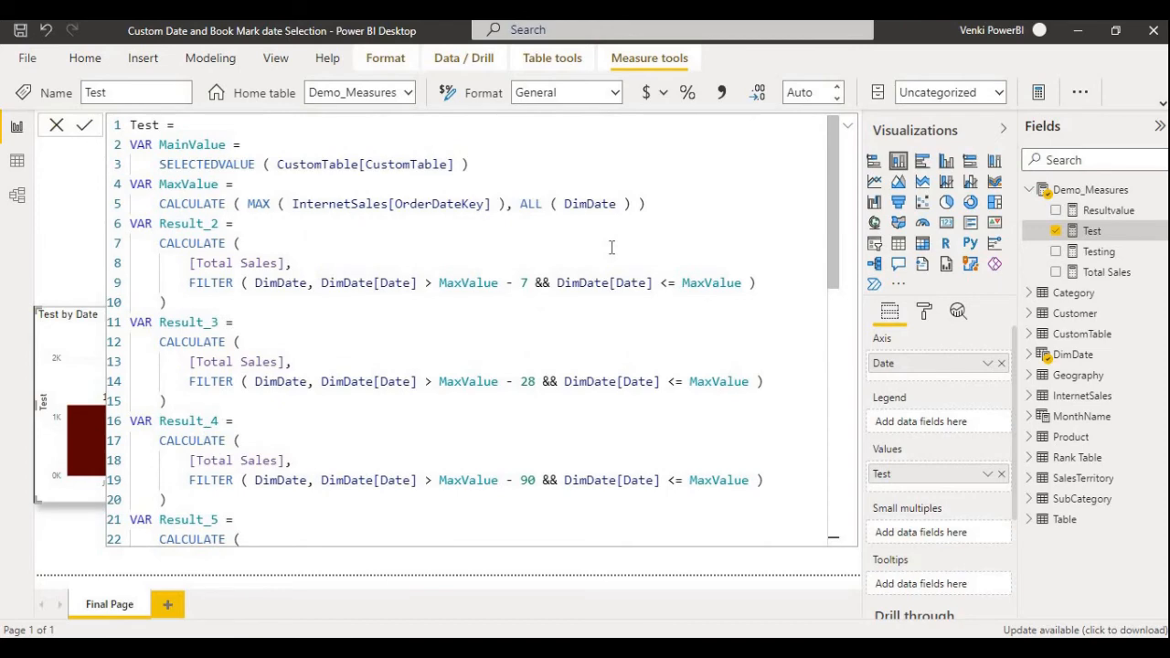
{"action": "scroll", "coordinate": [612, 246], "scroll_direction": "down", "scroll_amount": 8}
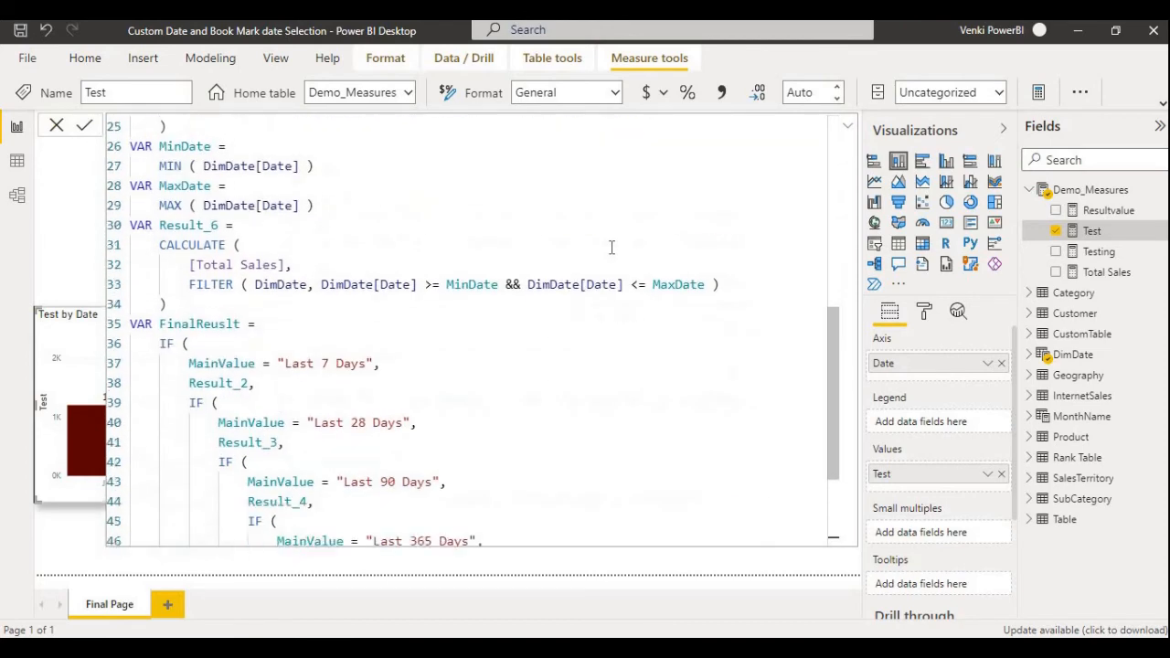
{"action": "scroll", "coordinate": [611, 246], "scroll_direction": "up", "scroll_amount": 6}
{"action": "scroll", "coordinate": [612, 247], "scroll_direction": "up", "scroll_amount": 2}
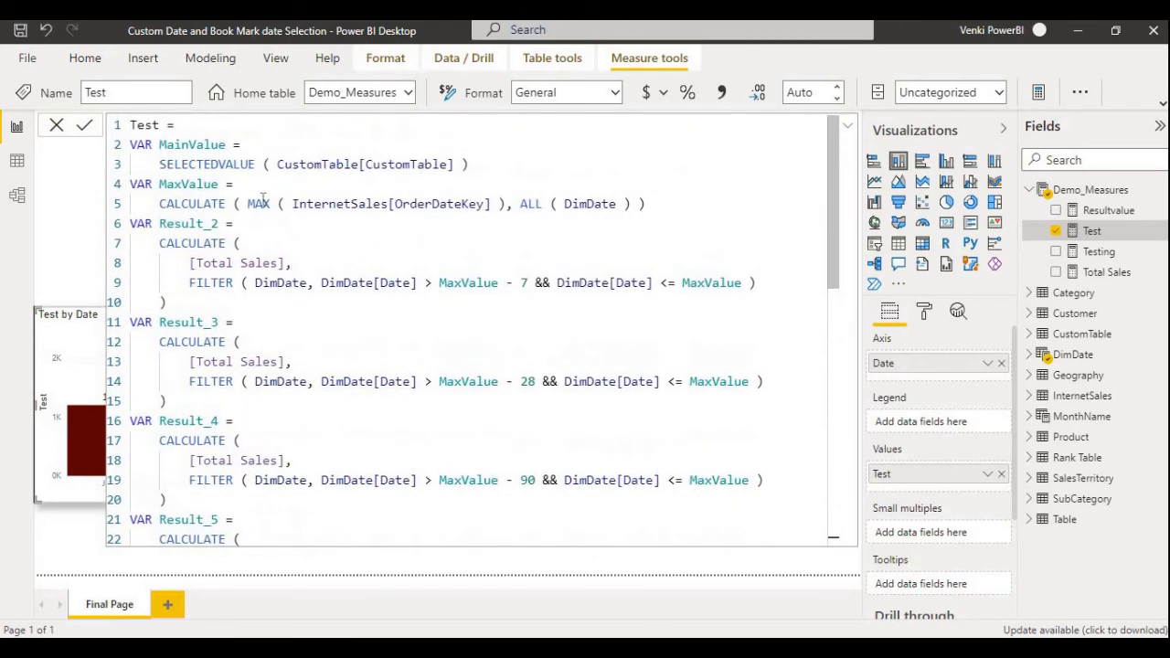
Step: Examine how the MainValue, MaxValue and Result_2 variables are defined in the Test measure's formula
{"action": "double_click", "coordinate": [172, 146]}
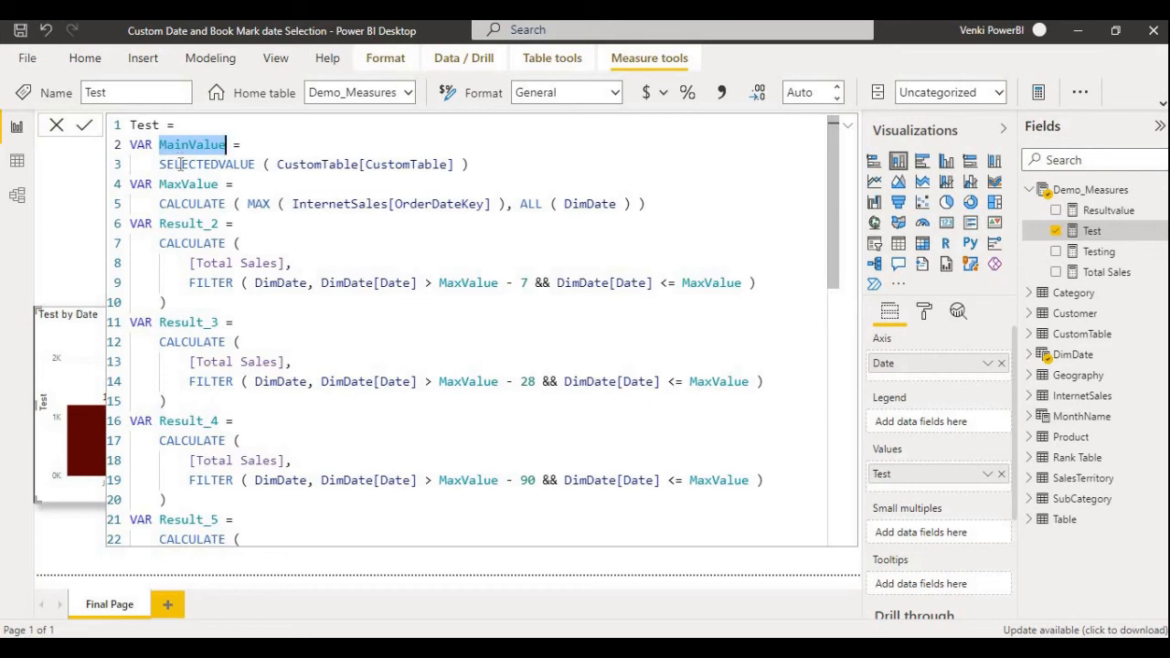
{"action": "left_click_drag", "start_coordinate": [182, 164], "coordinate": [243, 164]}
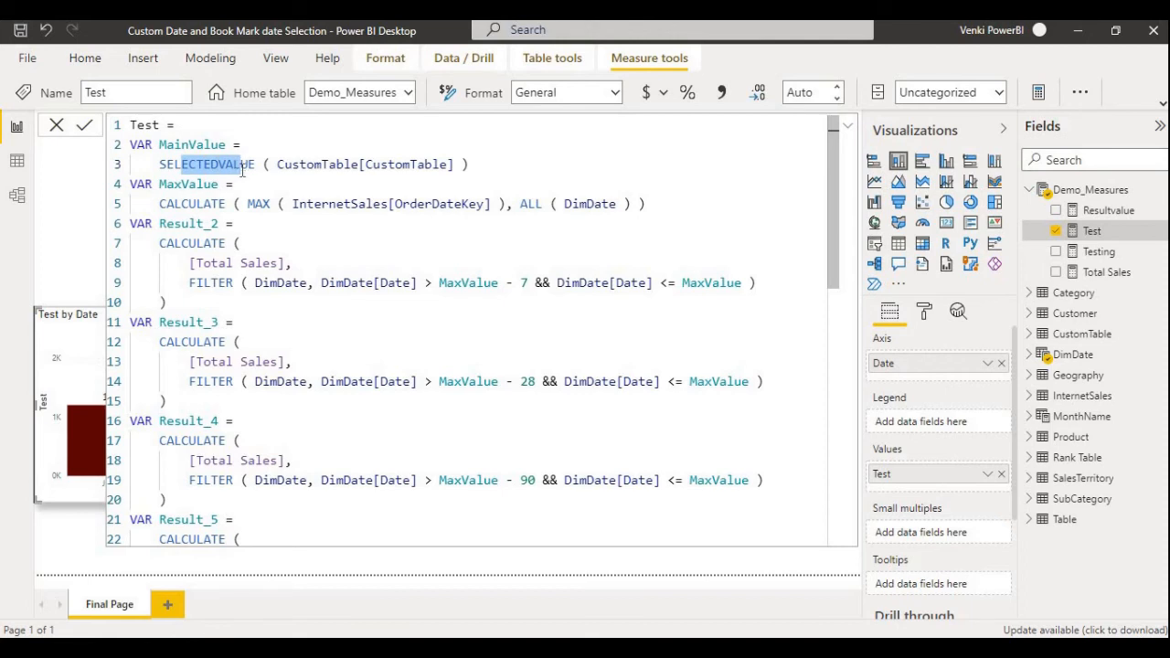
{"action": "left_click", "coordinate": [234, 204]}
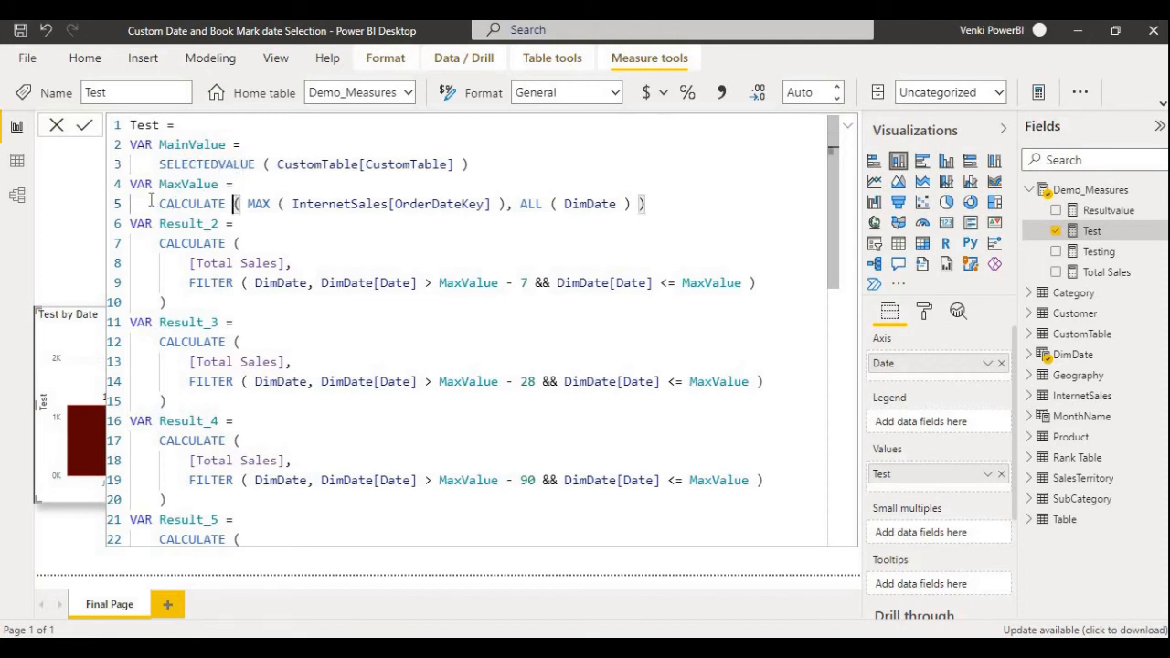
{"action": "left_click_drag", "start_coordinate": [155, 204], "coordinate": [279, 204]}
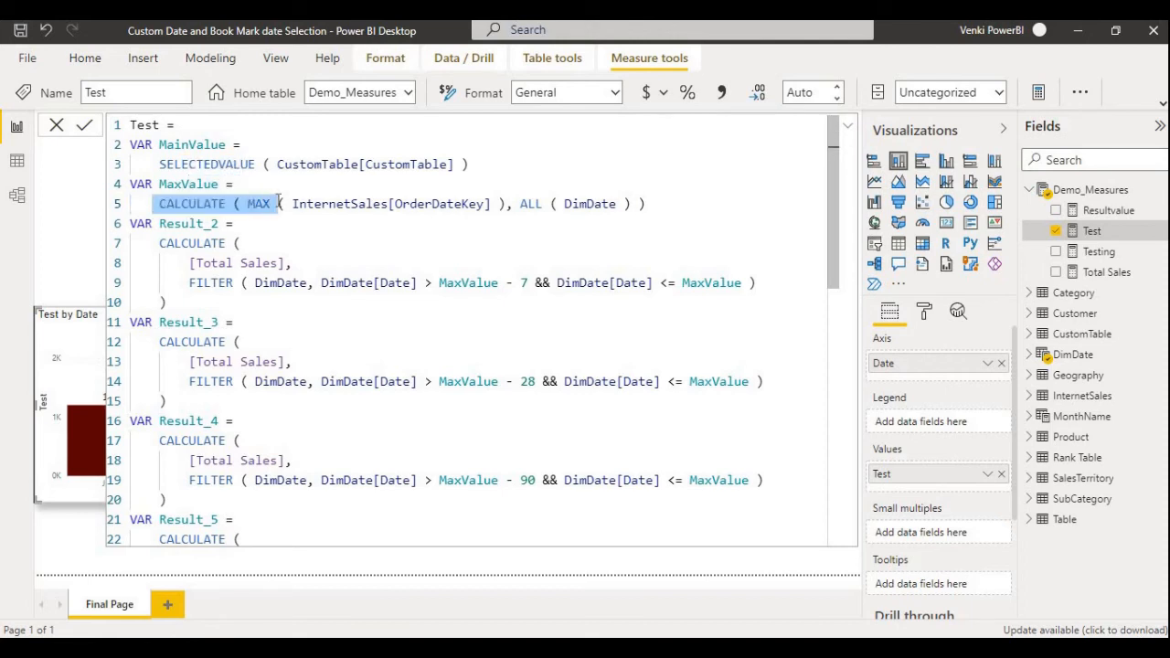
{"action": "left_click", "coordinate": [209, 245]}
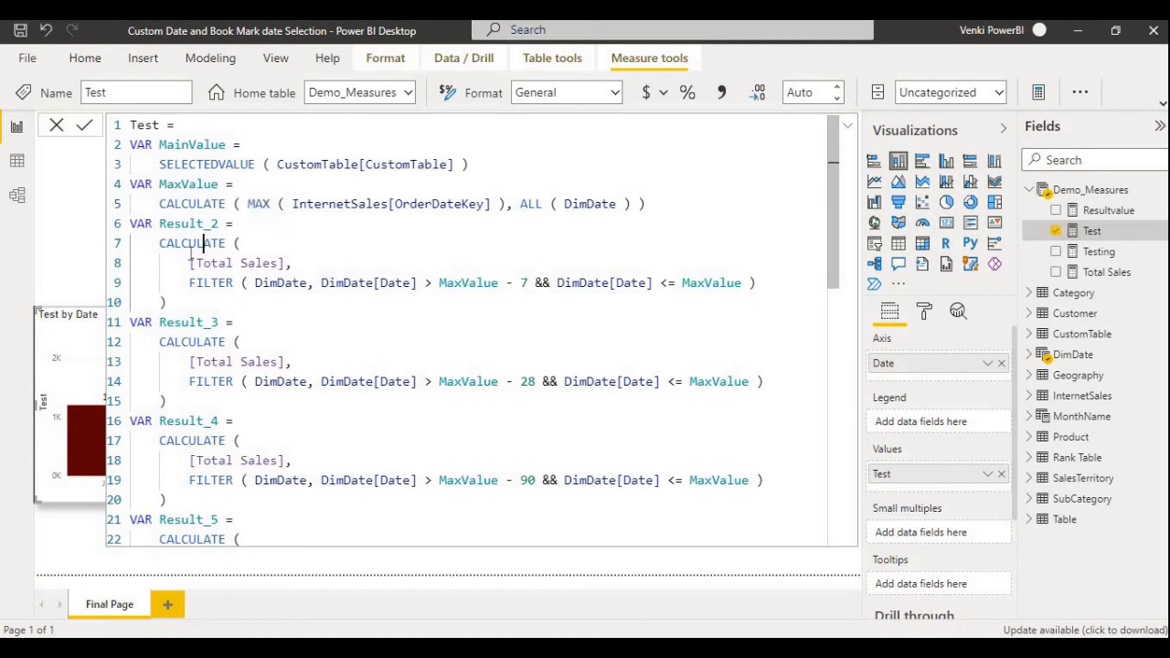
{"action": "left_click_drag", "start_coordinate": [180, 243], "coordinate": [226, 322]}
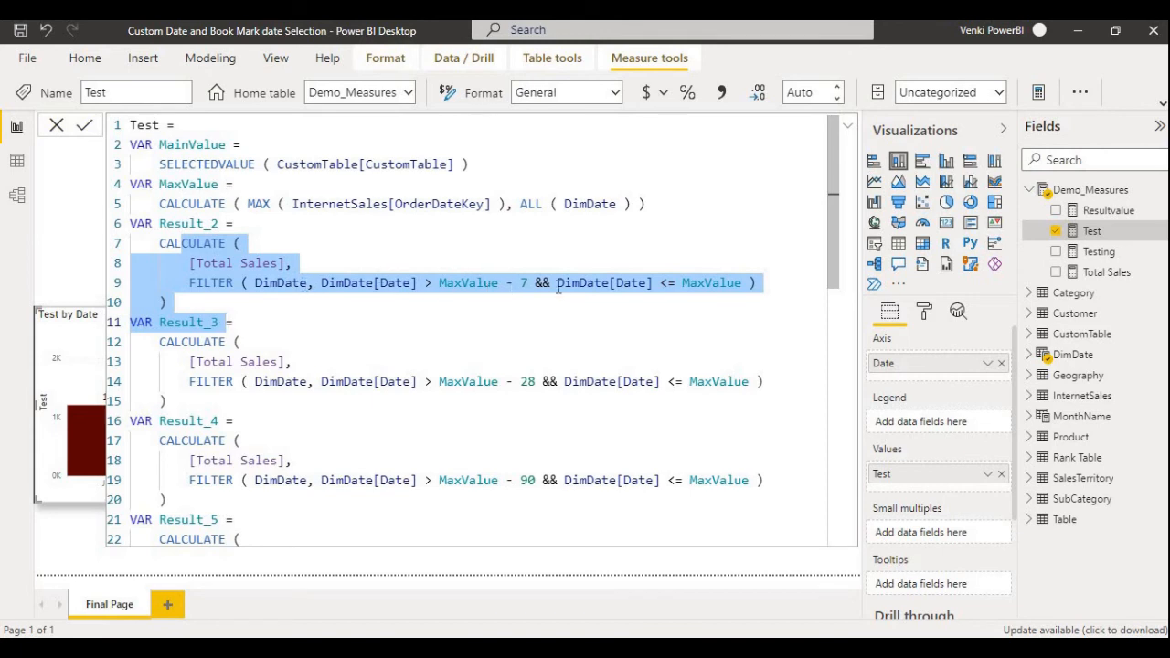
{"action": "left_click", "coordinate": [475, 302]}
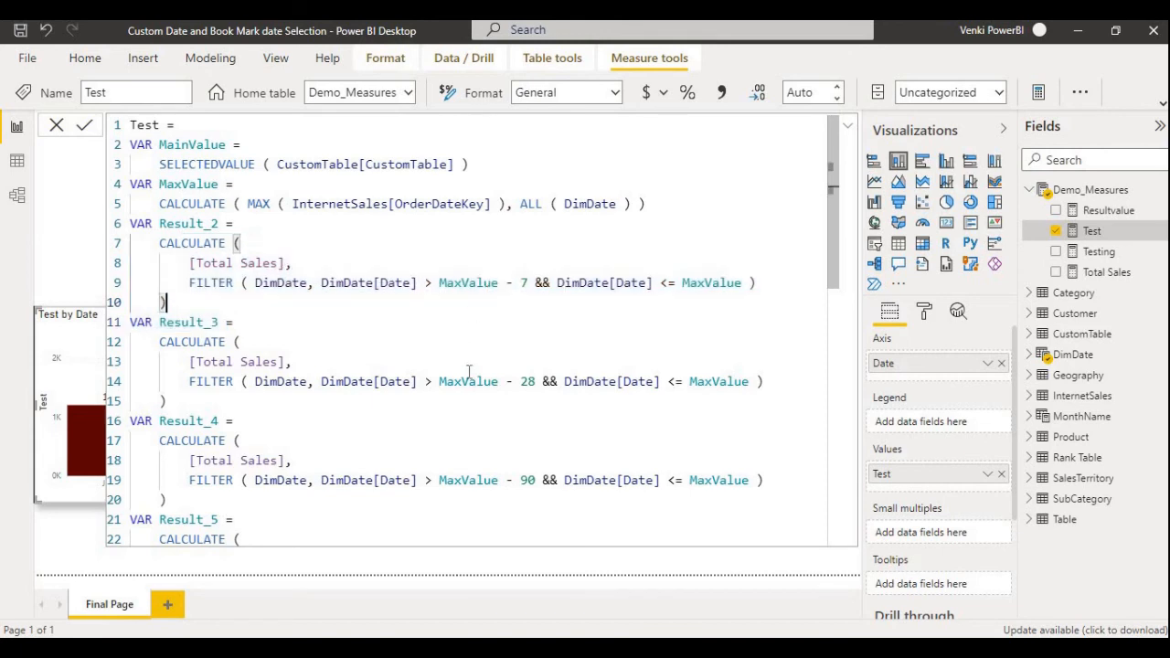
Step: Examine the MaxDate and Result_6 variables and the start of the FinalReuslt logic in the Test measure's formula
{"action": "scroll", "coordinate": [469, 370], "scroll_direction": "down", "scroll_amount": 4}
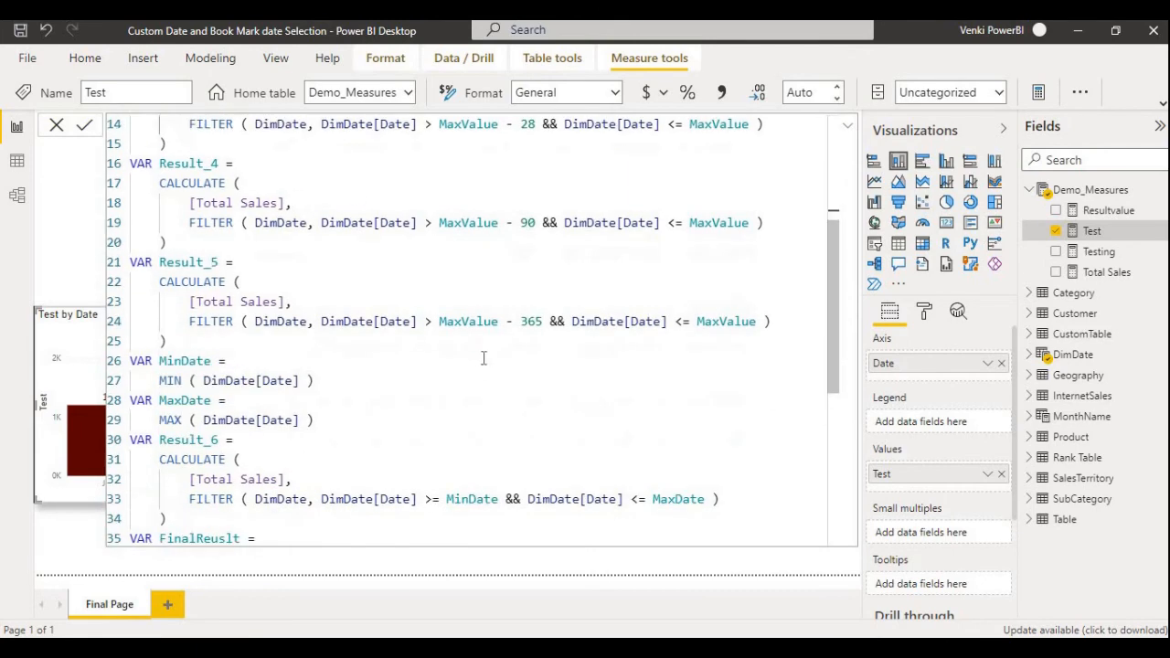
{"action": "scroll", "coordinate": [483, 359], "scroll_direction": "down", "scroll_amount": 2}
{"action": "left_click", "coordinate": [226, 291]}
{"action": "left_click", "coordinate": [351, 449], "text": "shift"}
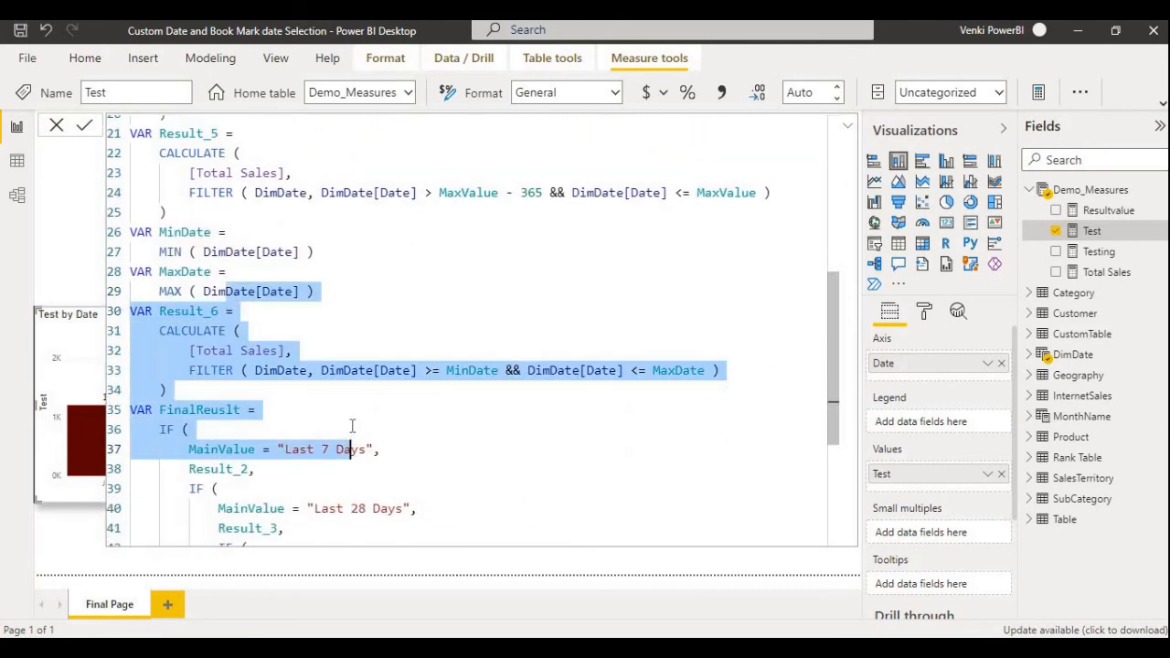
Step: Examine the "Last 7 Days" and "Last 28 Days" conditions in FinalReuslt and the Result_2 and Result_3 variables they return
{"action": "scroll", "coordinate": [351, 426], "scroll_direction": "down", "scroll_amount": 3}
{"action": "left_click", "coordinate": [262, 357]}
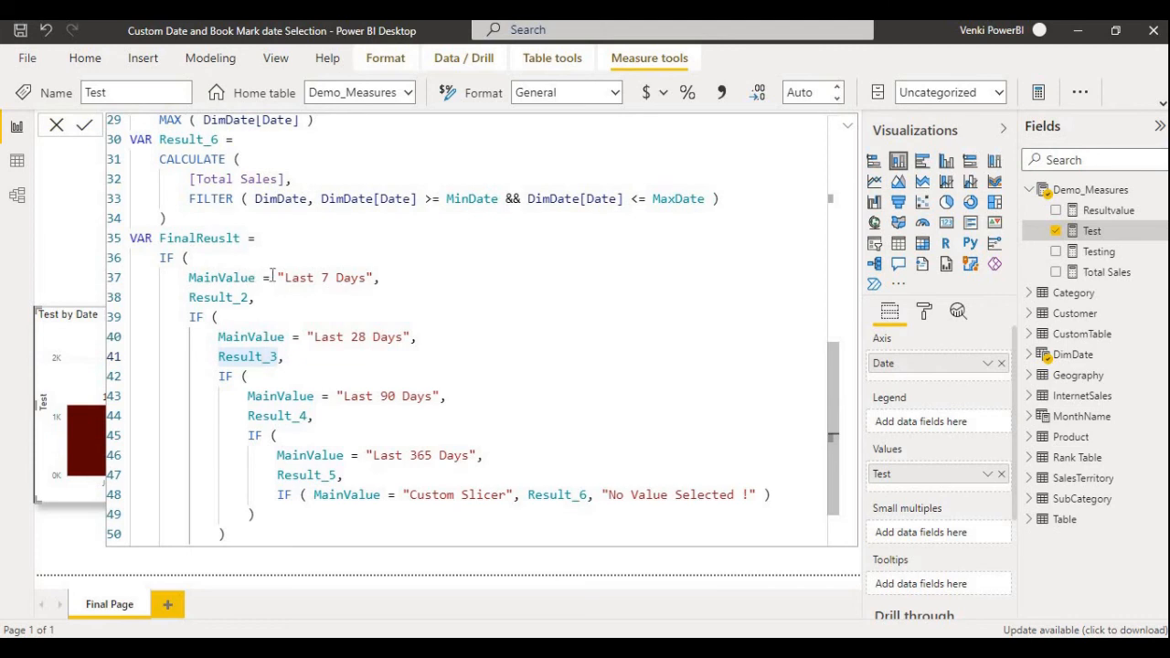
{"action": "left_click_drag", "start_coordinate": [271, 277], "coordinate": [309, 304]}
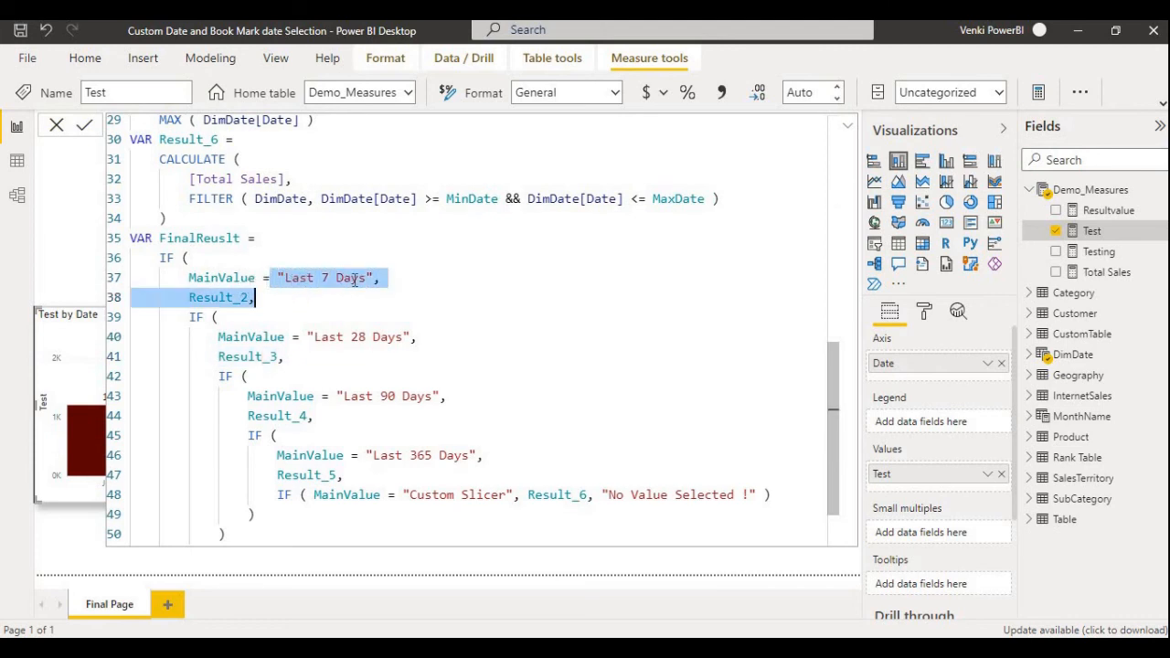
{"action": "left_click_drag", "start_coordinate": [283, 305], "coordinate": [188, 297]}
{"action": "left_click_drag", "start_coordinate": [307, 337], "coordinate": [403, 337]}
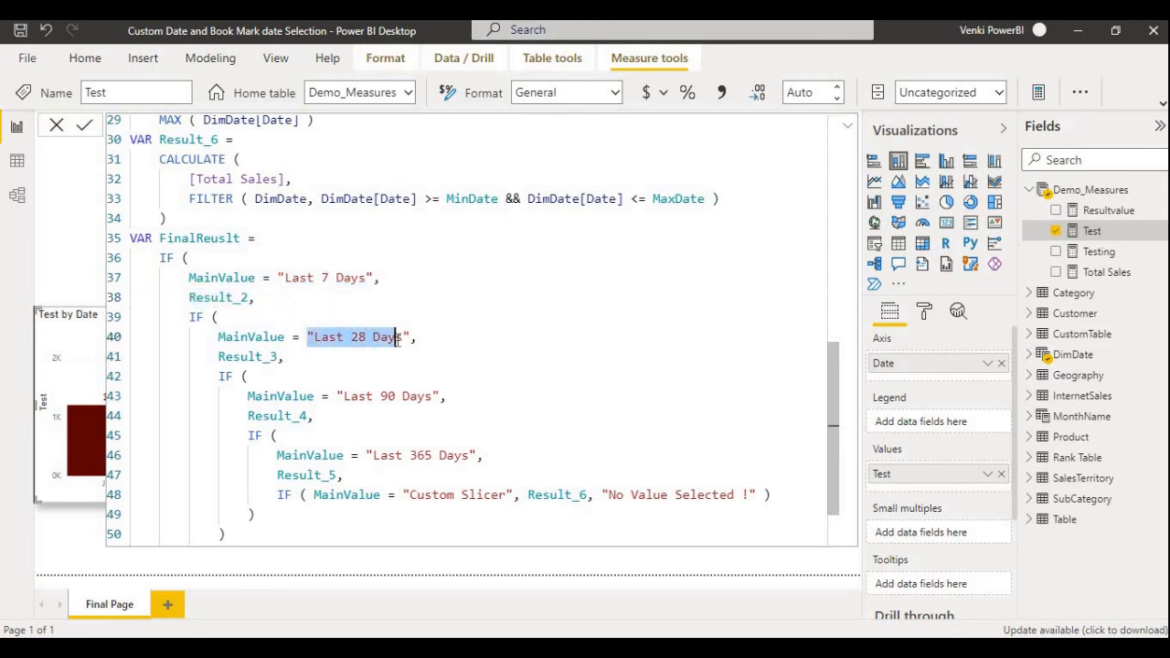
{"action": "left_click", "coordinate": [311, 356]}
{"action": "left_click", "coordinate": [216, 355], "text": "shift"}
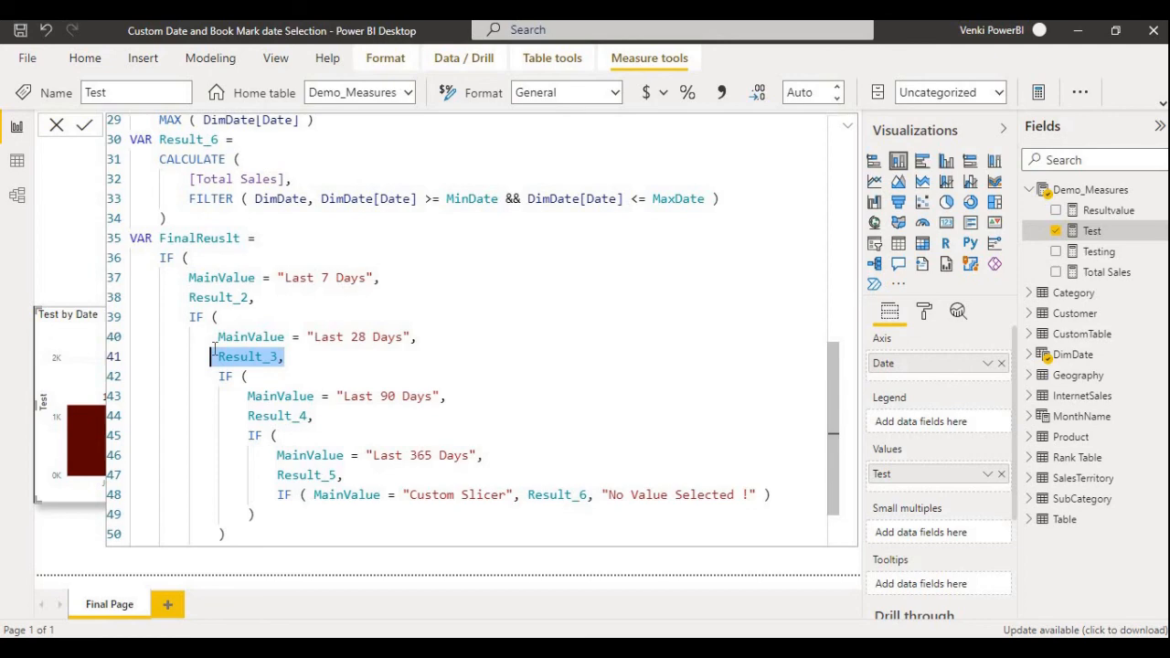
Step: Review the remaining FinalReuslt conditions through the RETURN statement, go back to the formula's start, and collapse the Test measure's formula
{"action": "left_click", "coordinate": [294, 395]}
{"action": "scroll", "coordinate": [322, 395], "scroll_direction": "down", "scroll_amount": 1}
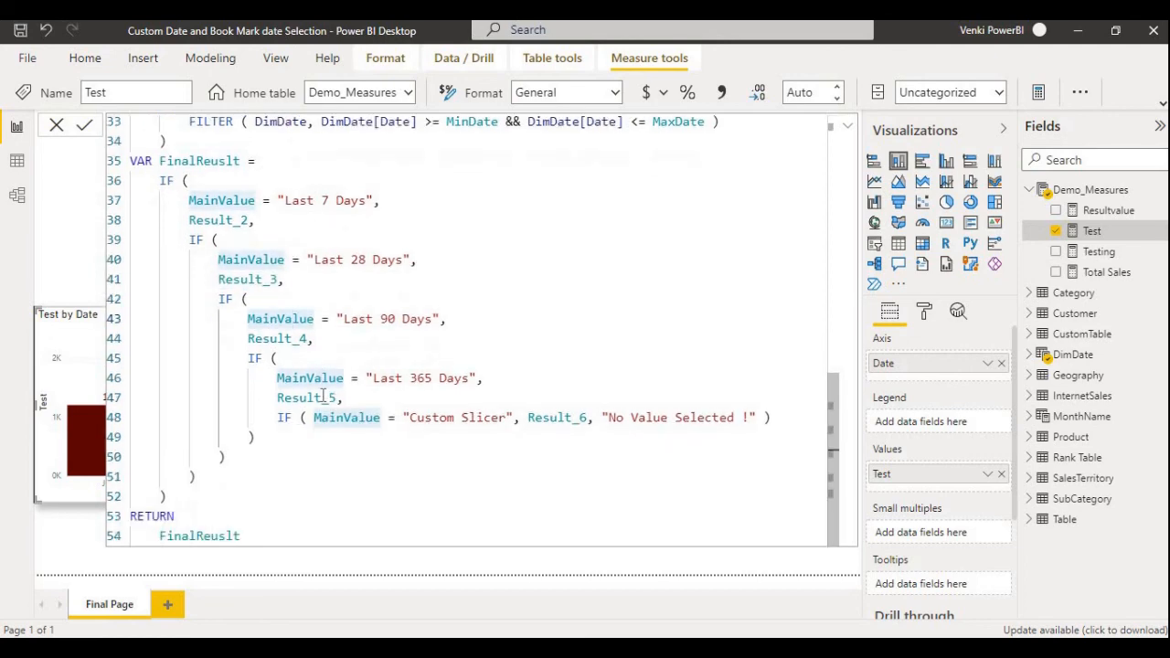
{"action": "scroll", "coordinate": [323, 395], "scroll_direction": "up", "scroll_amount": 10}
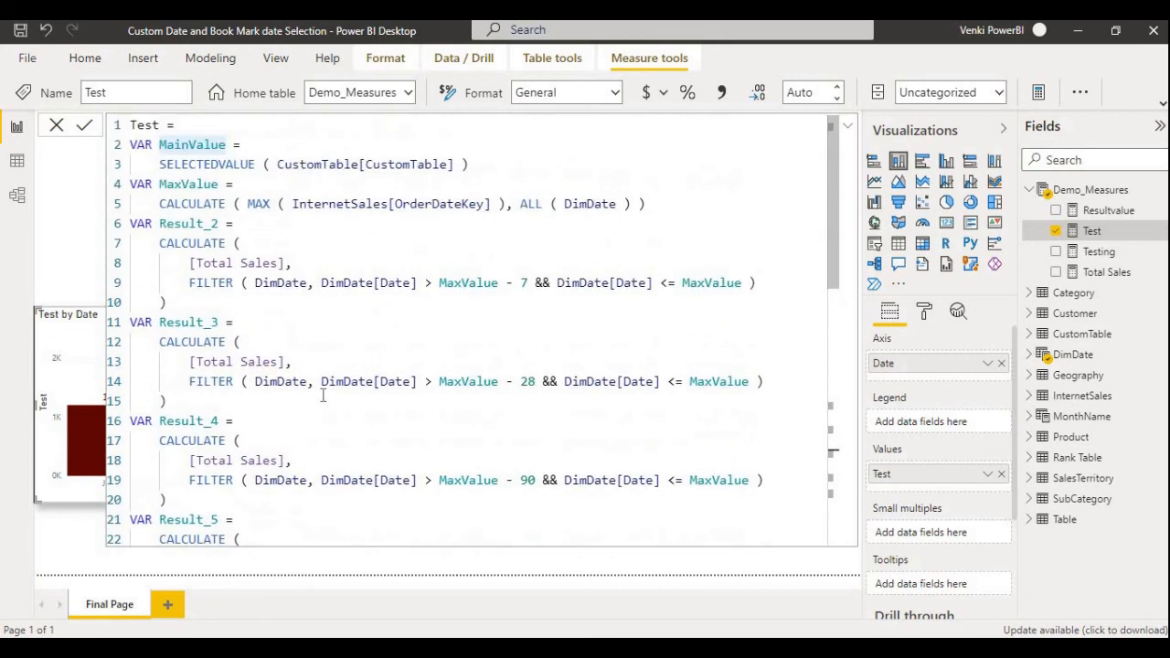
{"action": "left_click", "coordinate": [845, 129]}
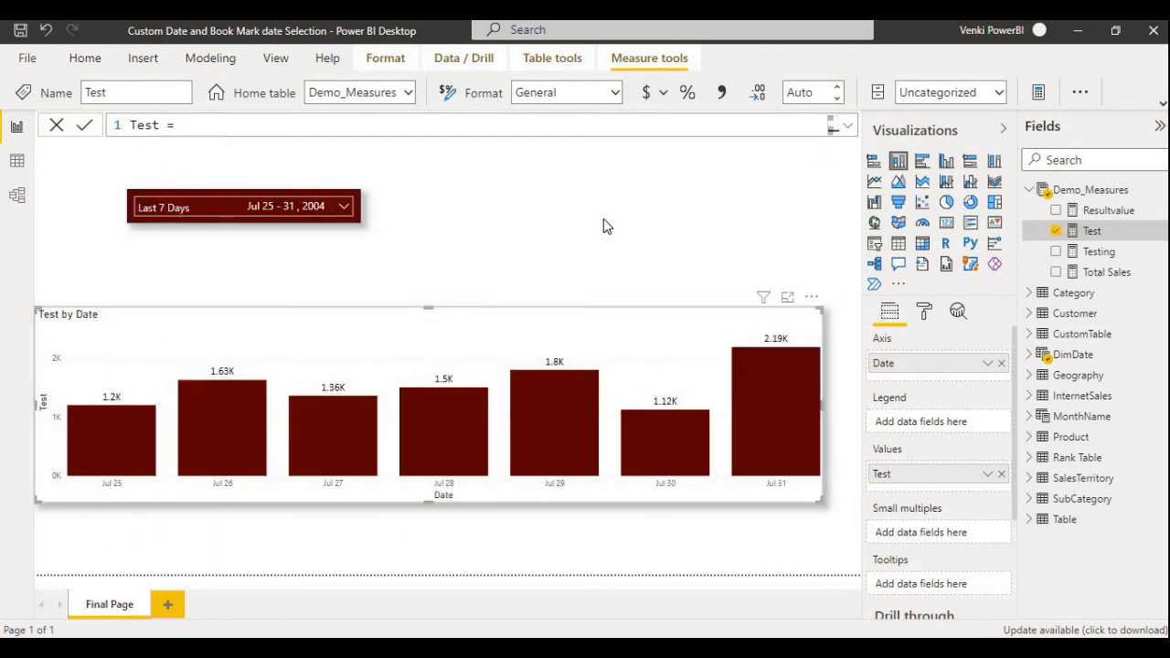